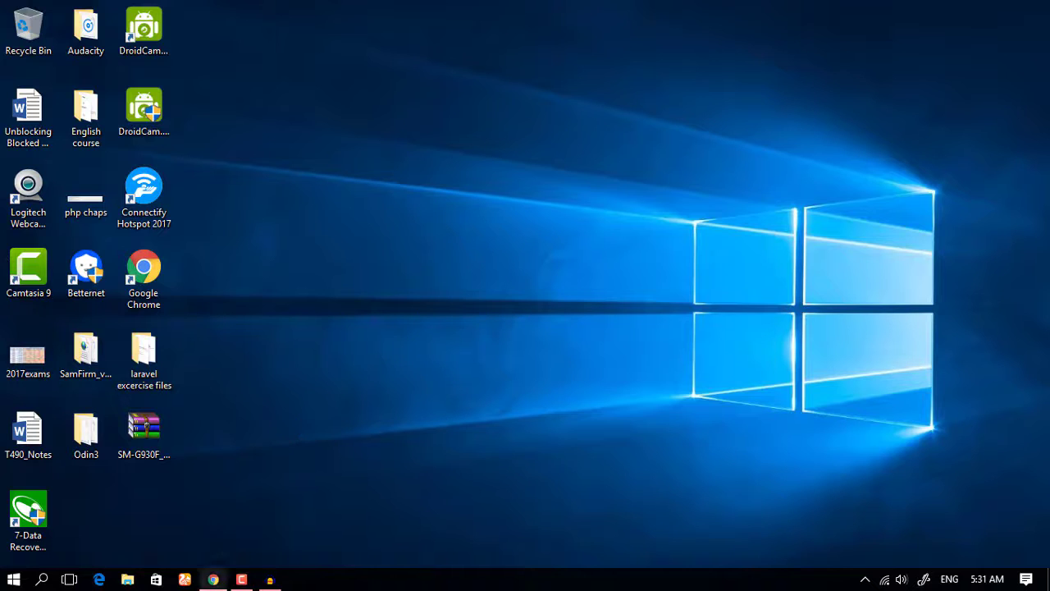
- Launch Google Chrome from the taskbar to a New Tab page
left_click(212, 579)
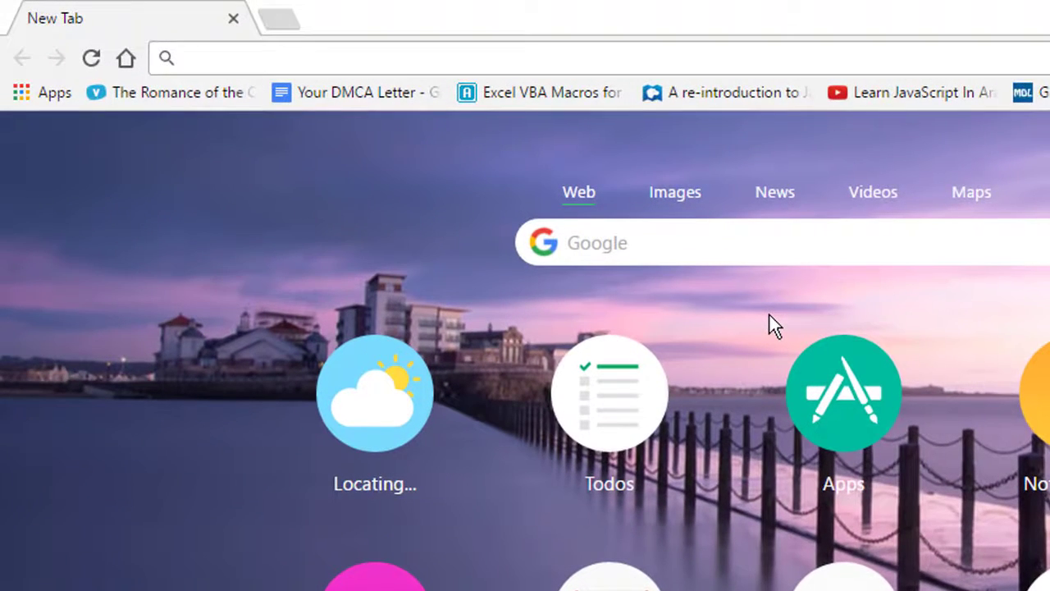
- Load hoxx.com, then switch on Browsec VPN protection to get past the block
type("ho")
key("Return")
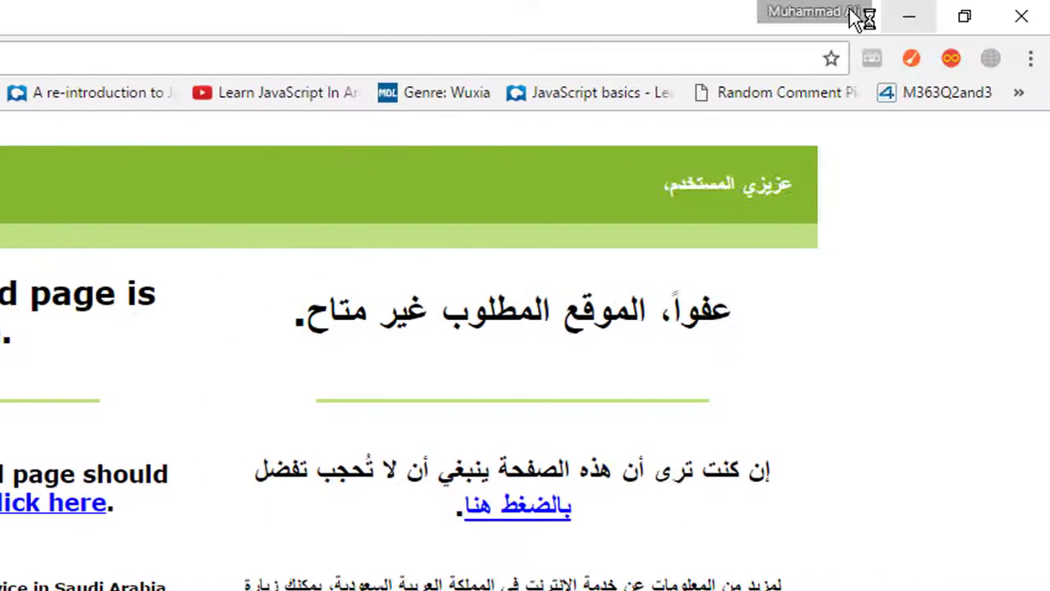
left_click(981, 60)
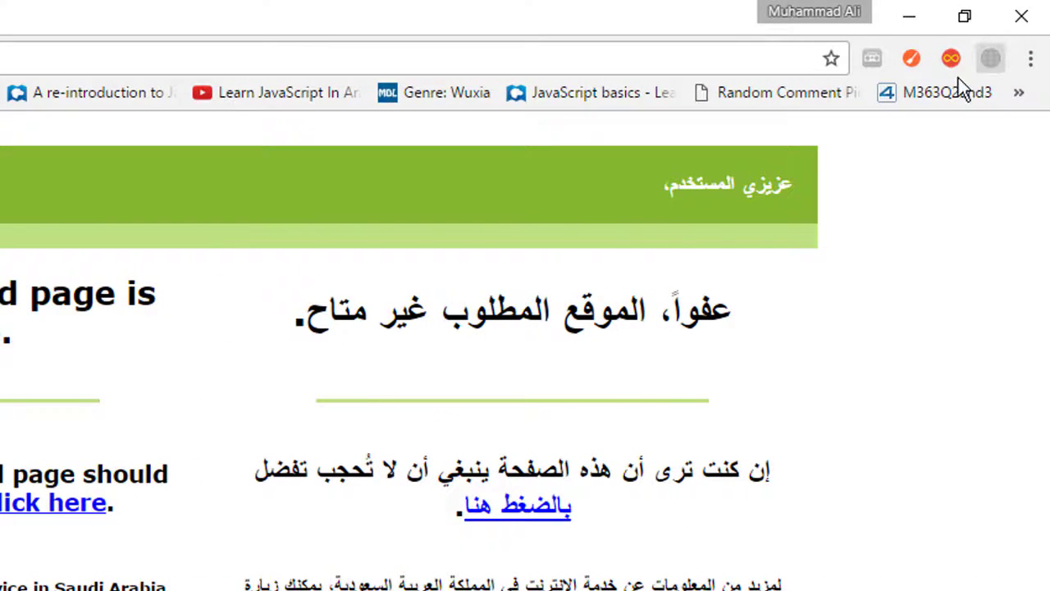
left_click(782, 492)
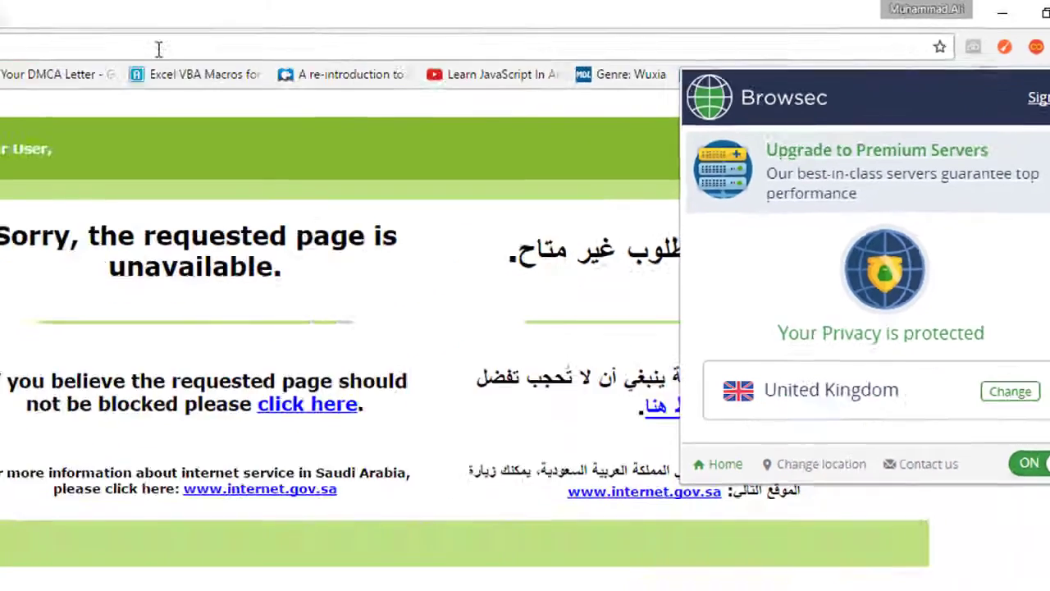
left_click(338, 42)
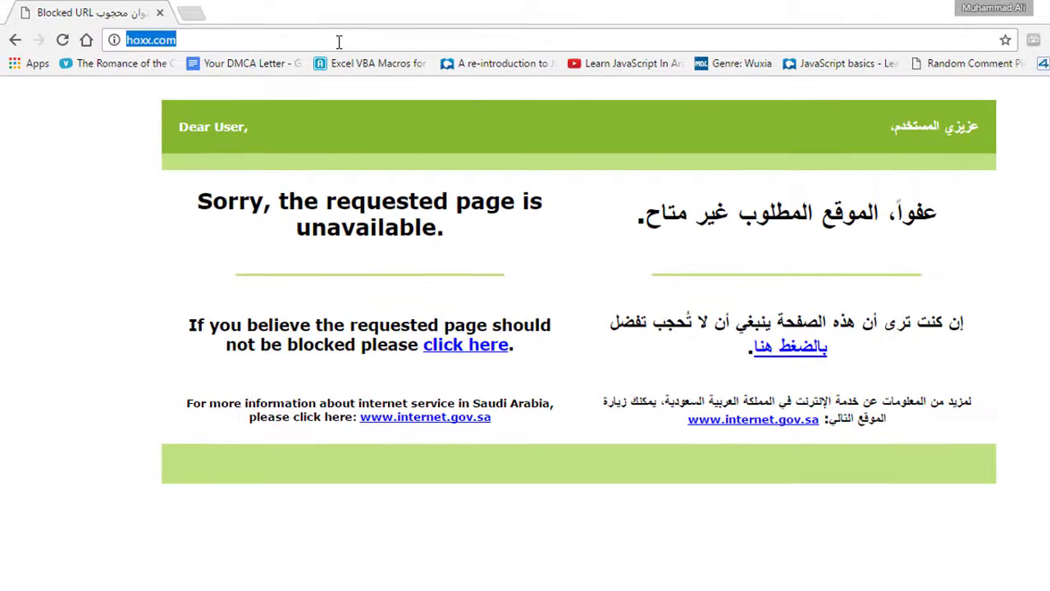
- Reload hoxx.com through the VPN and scroll over the Hoxx homepage
key("Return")
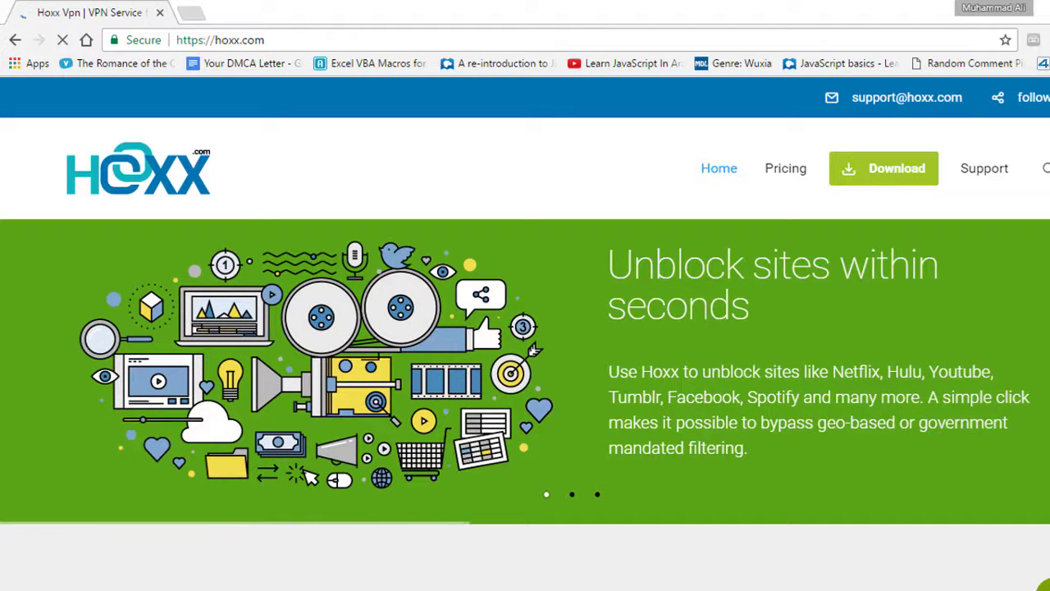
scroll(793, 304, "down", 15)
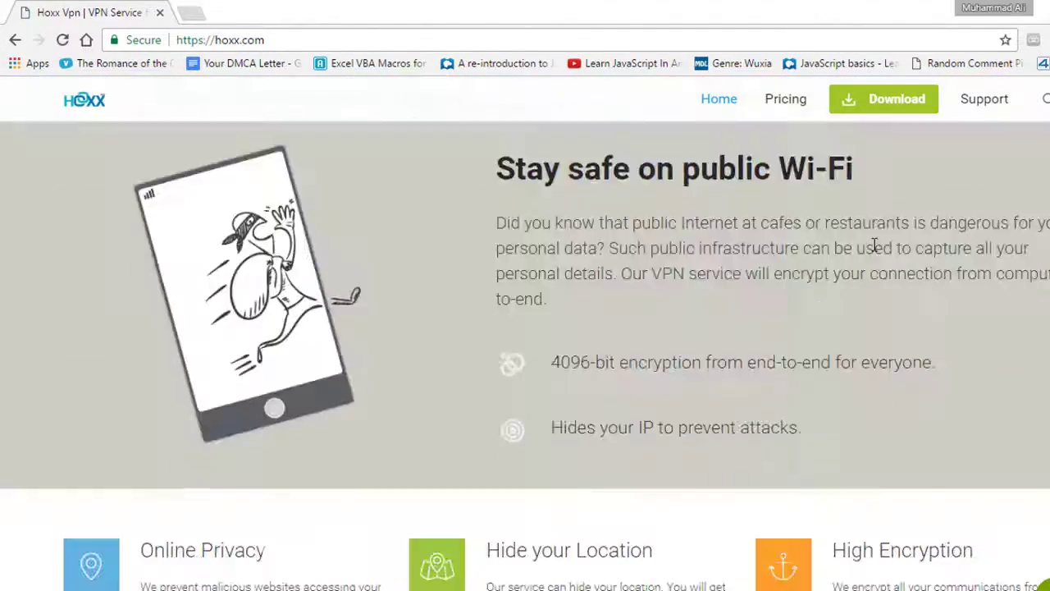
scroll(637, 300, "up", 20)
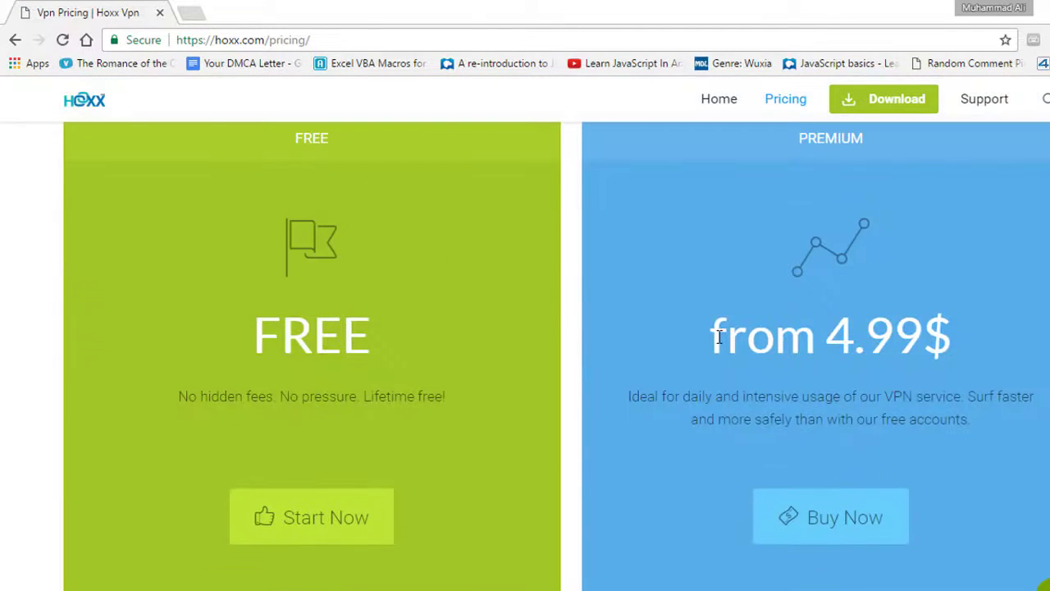
- Highlight the 4.99$ premium price, 50+ locations, 1024/4096-bit encryption and faster streaming features
left_click_drag(719, 336, 955, 317)
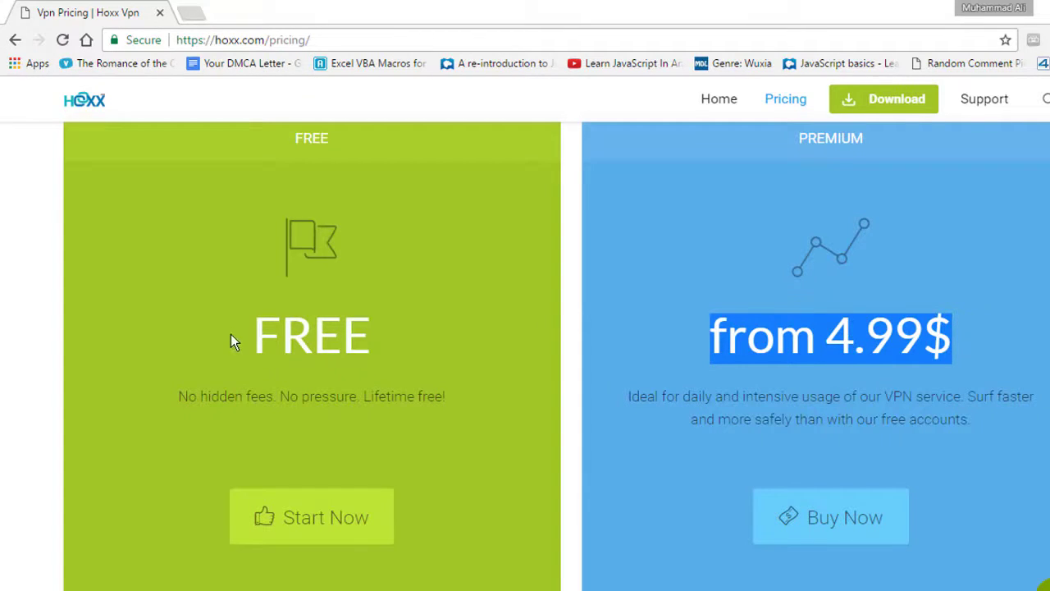
left_click_drag(231, 334, 360, 335)
scroll(500, 254, "down", 5)
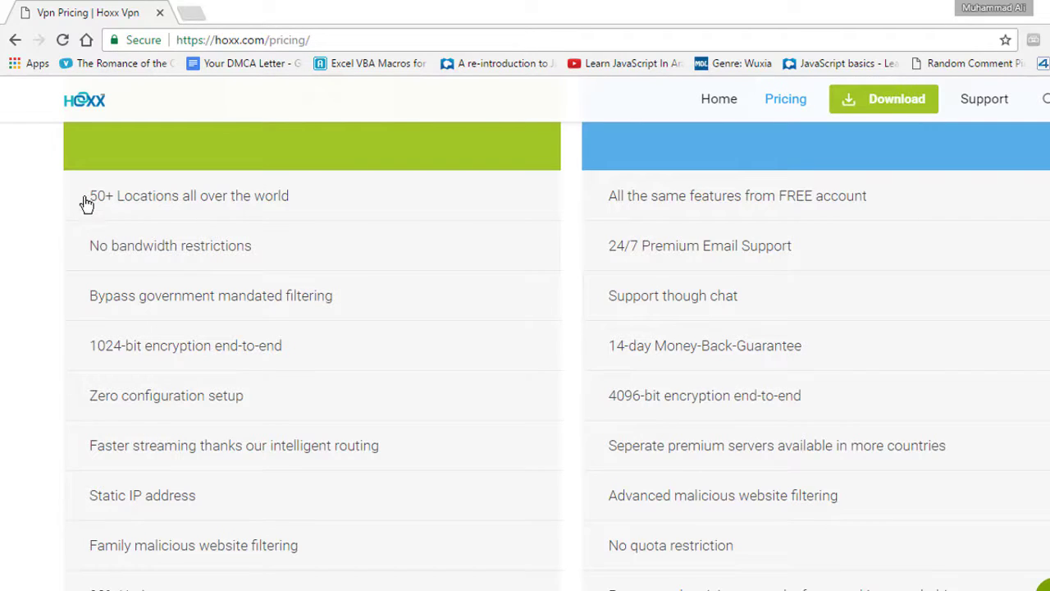
left_click_drag(87, 203, 299, 199)
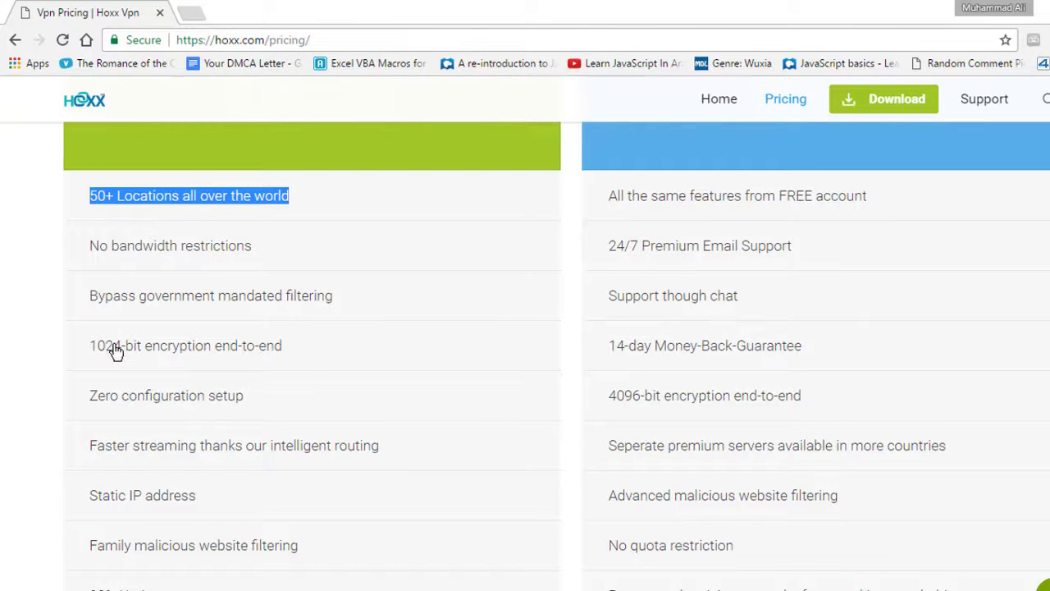
left_click_drag(89, 356, 282, 361)
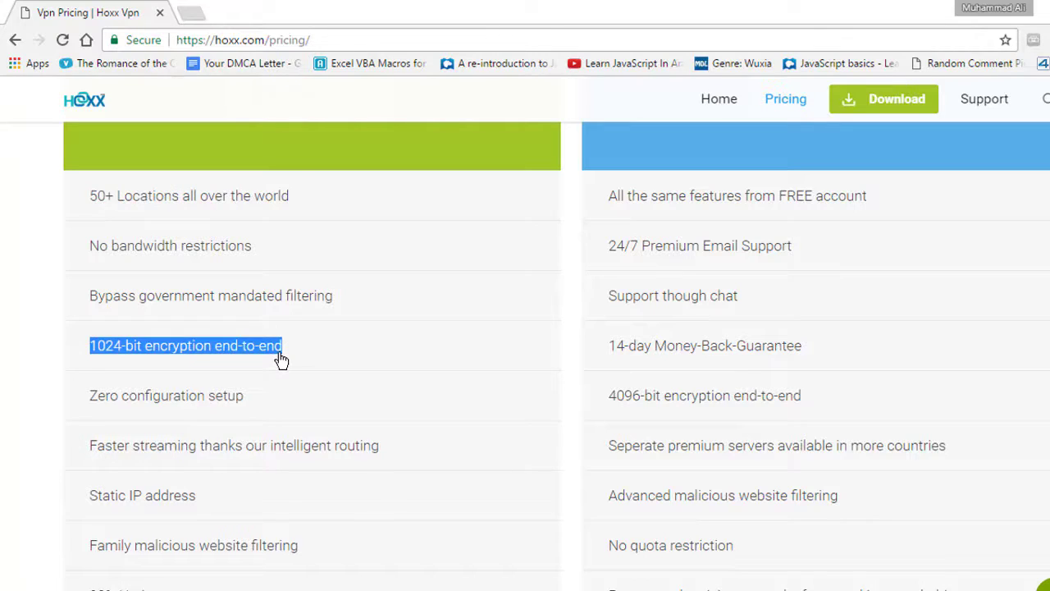
double_click(106, 362)
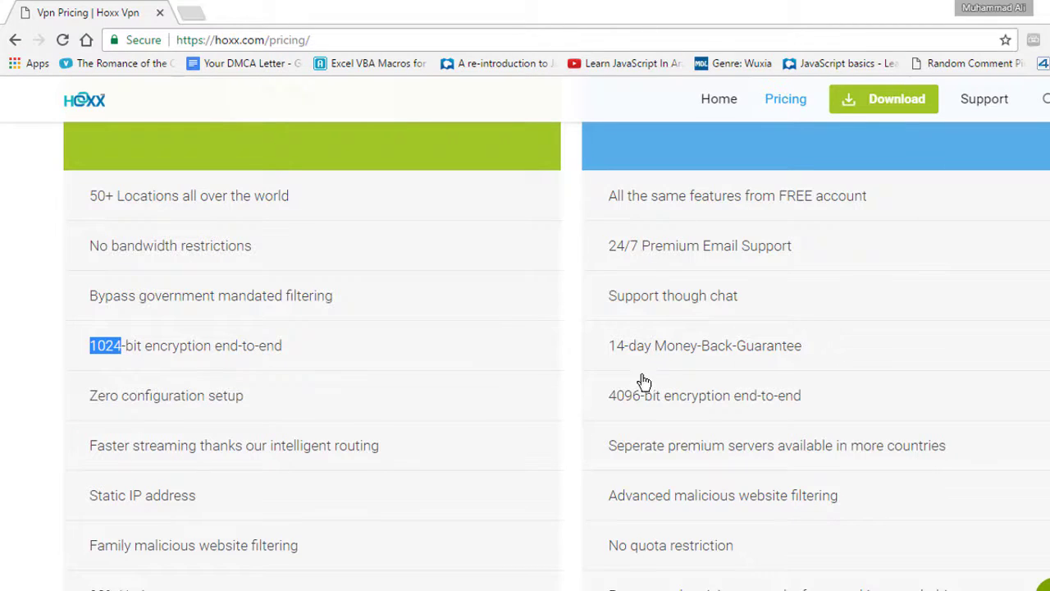
left_click_drag(609, 399, 798, 410)
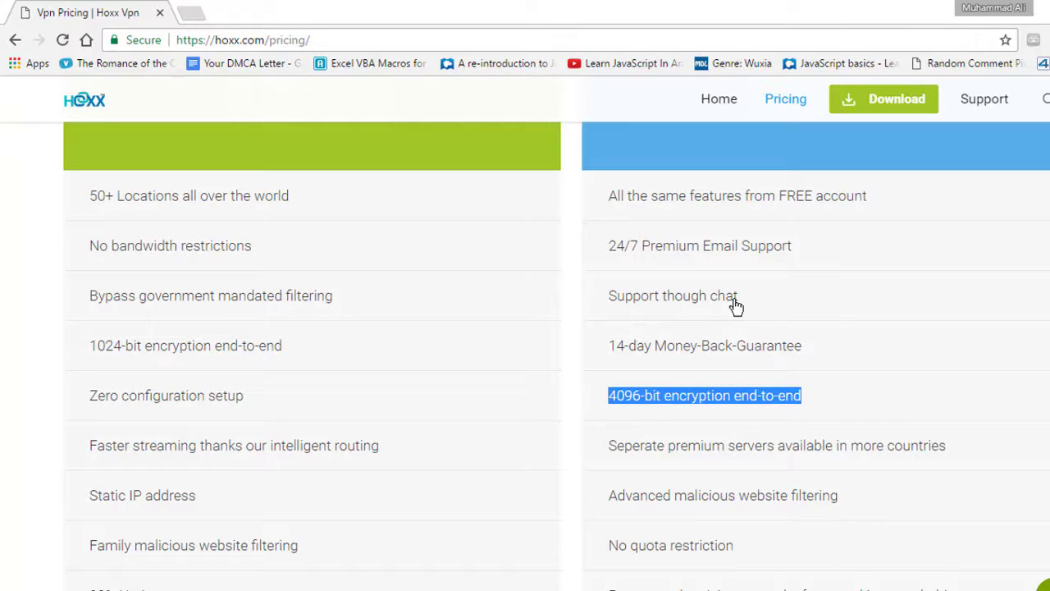
left_click_drag(74, 456, 409, 443)
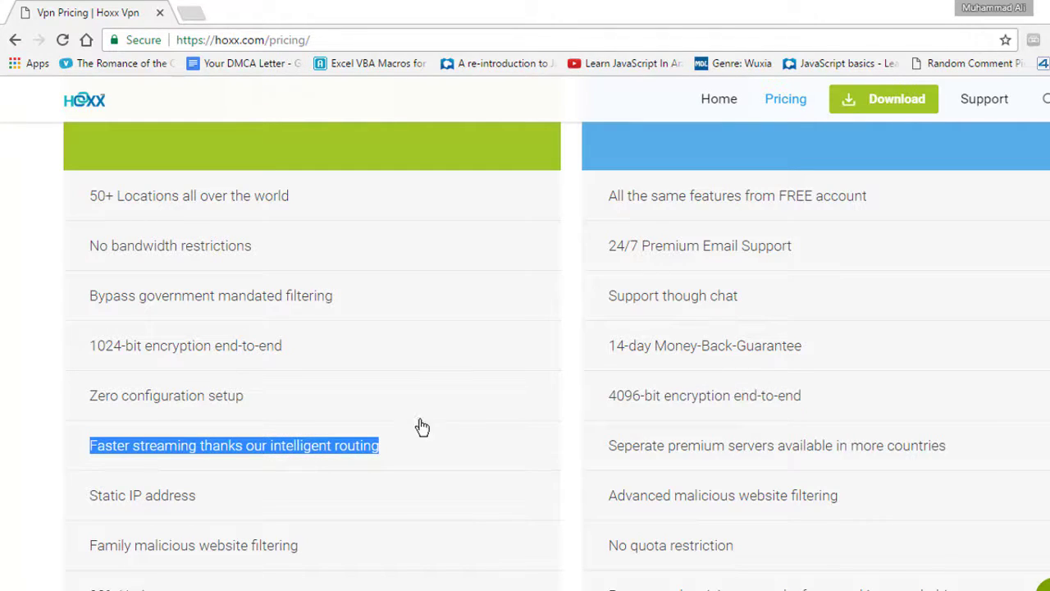
scroll(399, 333, "down", 15)
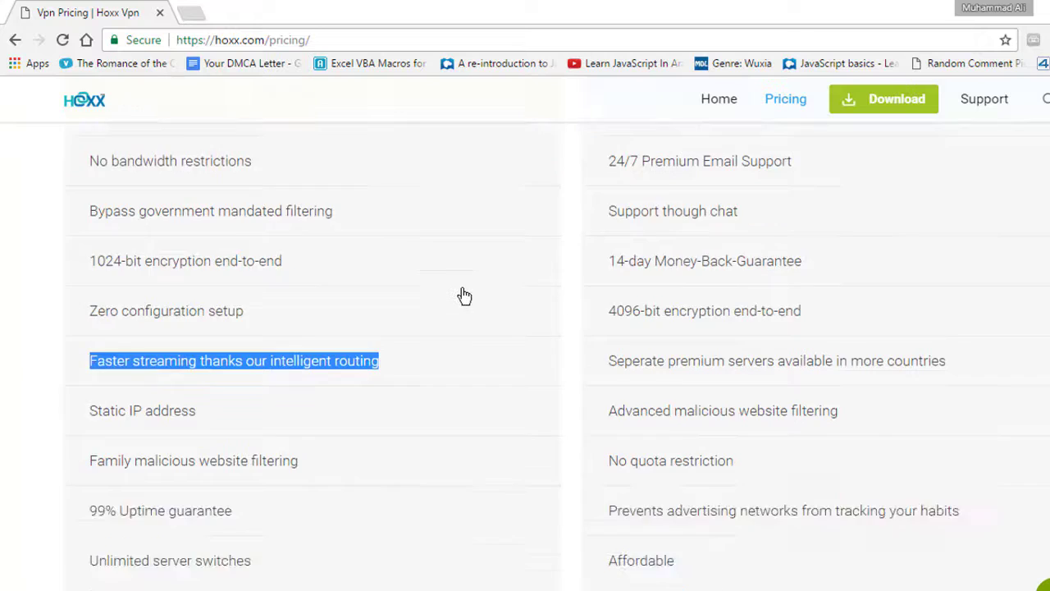
scroll(493, 309, "up", 13)
scroll(492, 305, "up", 10)
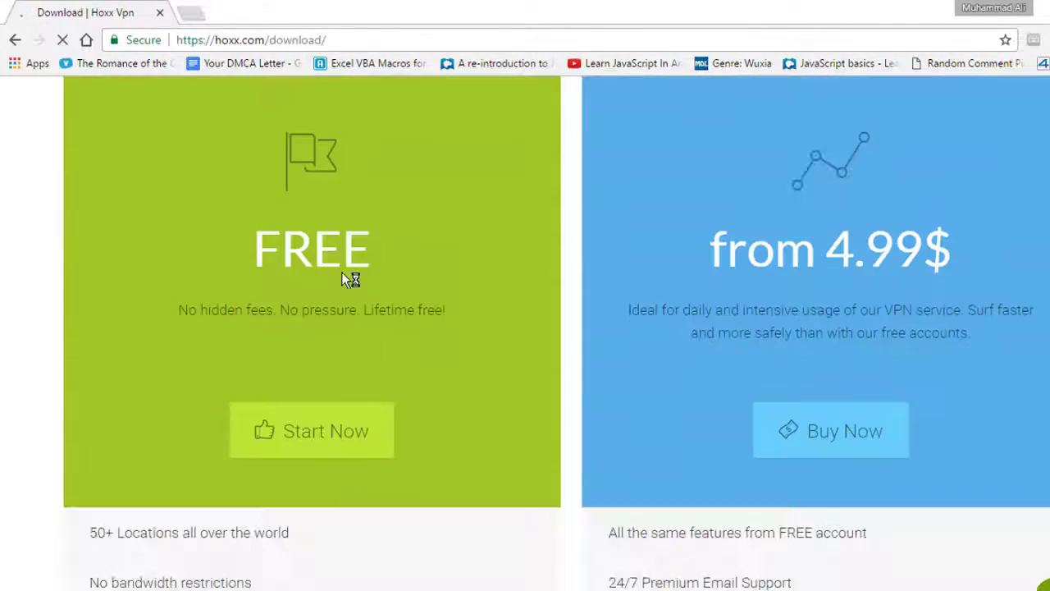
- Scroll to the browser cards and download the Chrome version of Hoxx
scroll(342, 271, "down", 5)
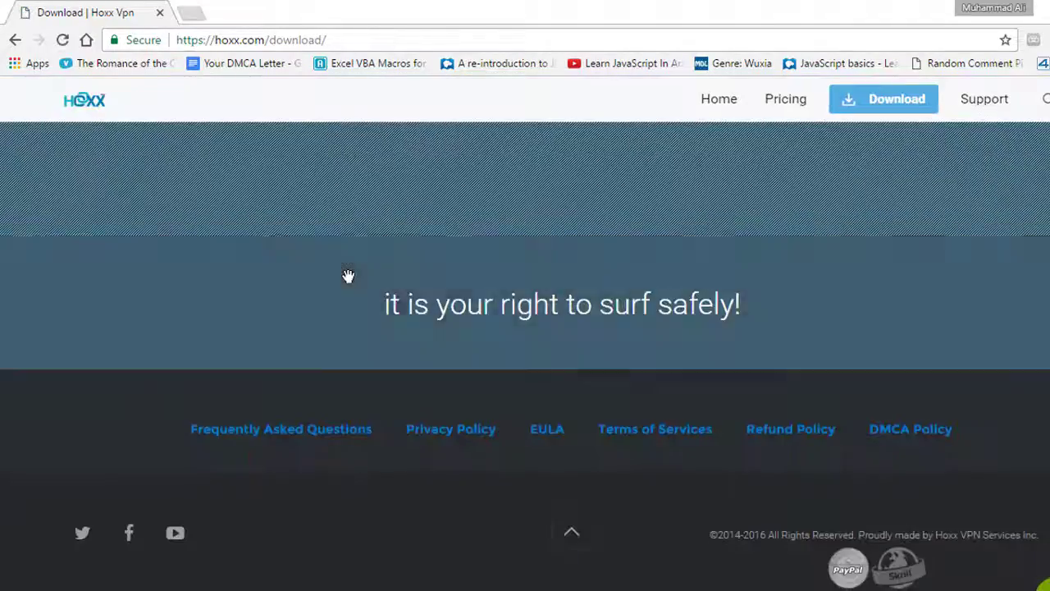
scroll(342, 277, "up", 5)
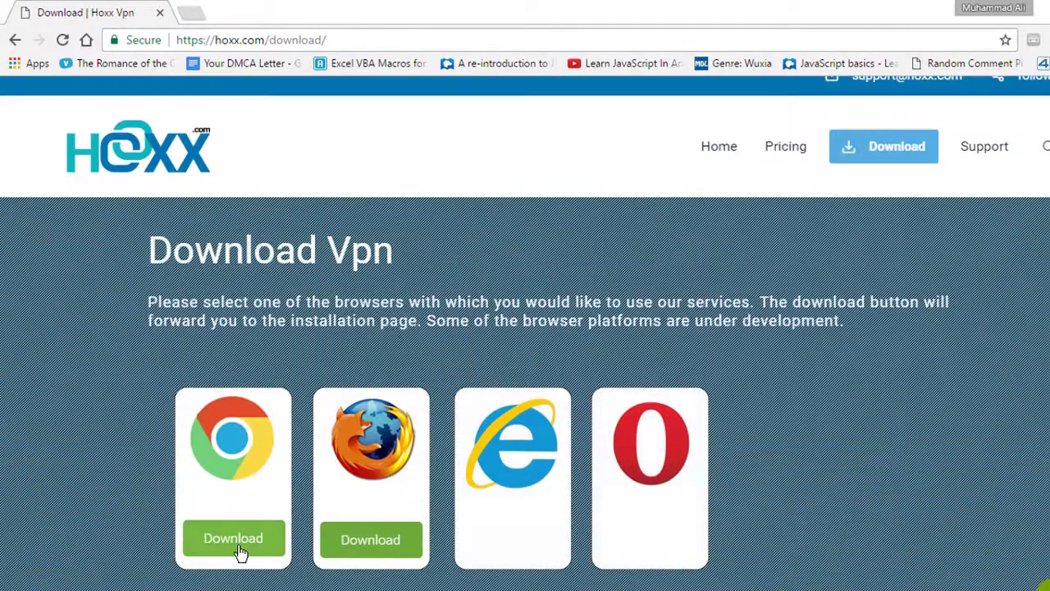
scroll(263, 473, "down", 2)
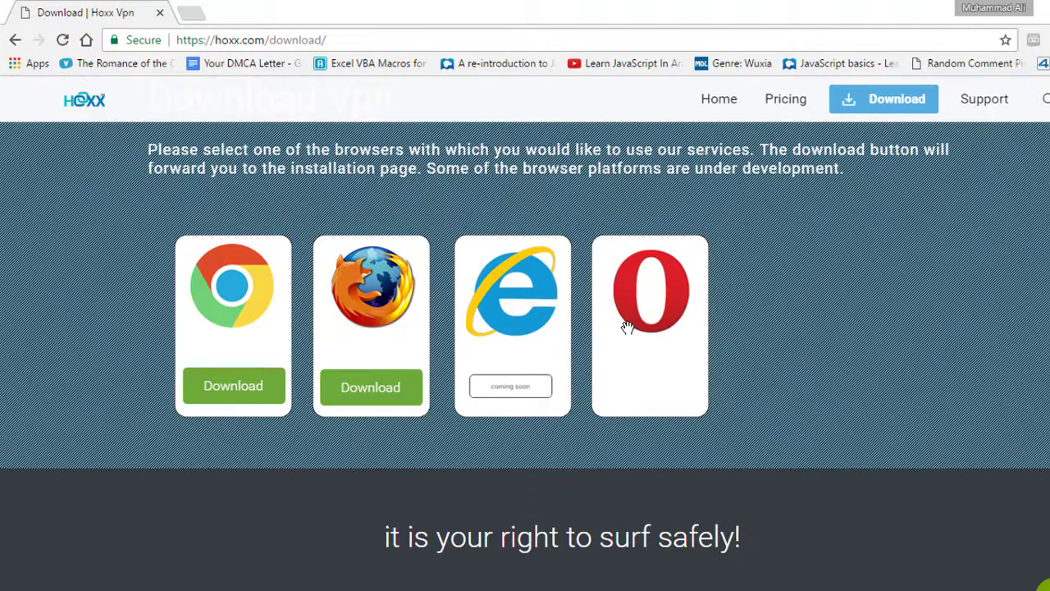
left_click(244, 404)
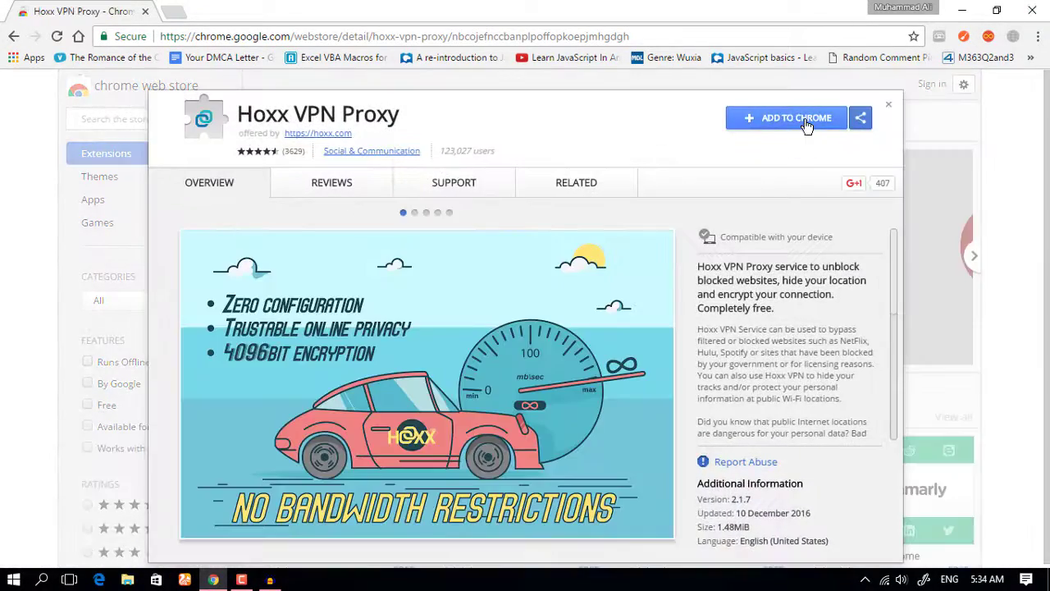
- Add Hoxx VPN Proxy to Chrome, then open its popup and choose English
left_click(806, 120)
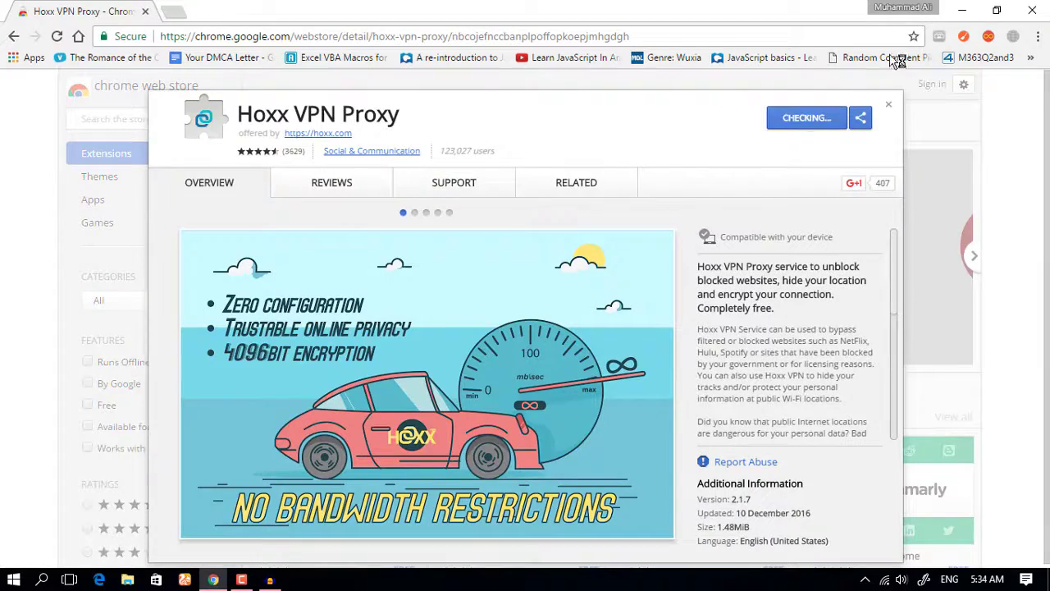
left_click(568, 215)
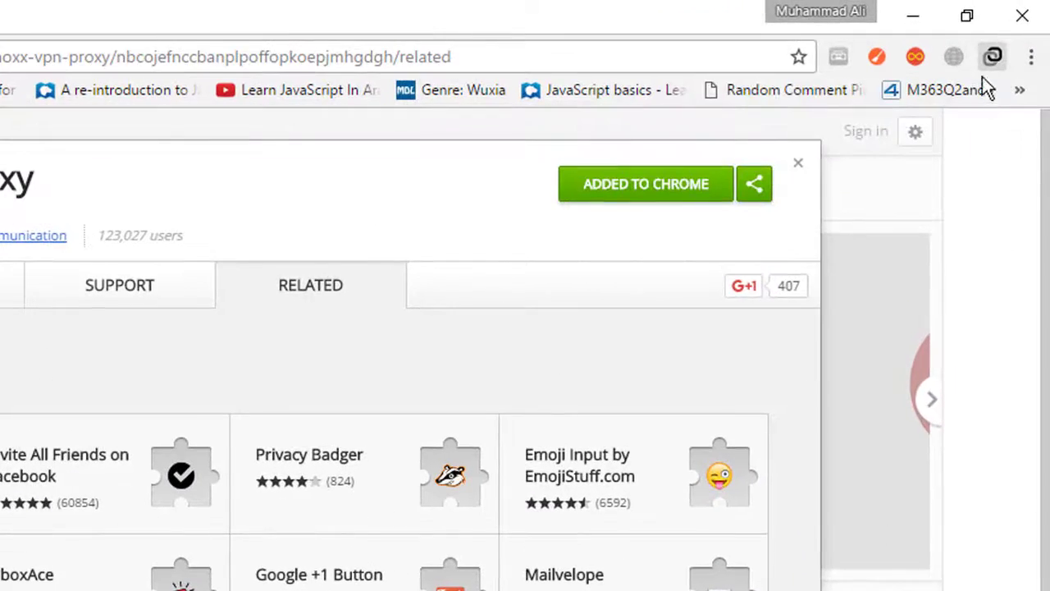
left_click(1005, 47)
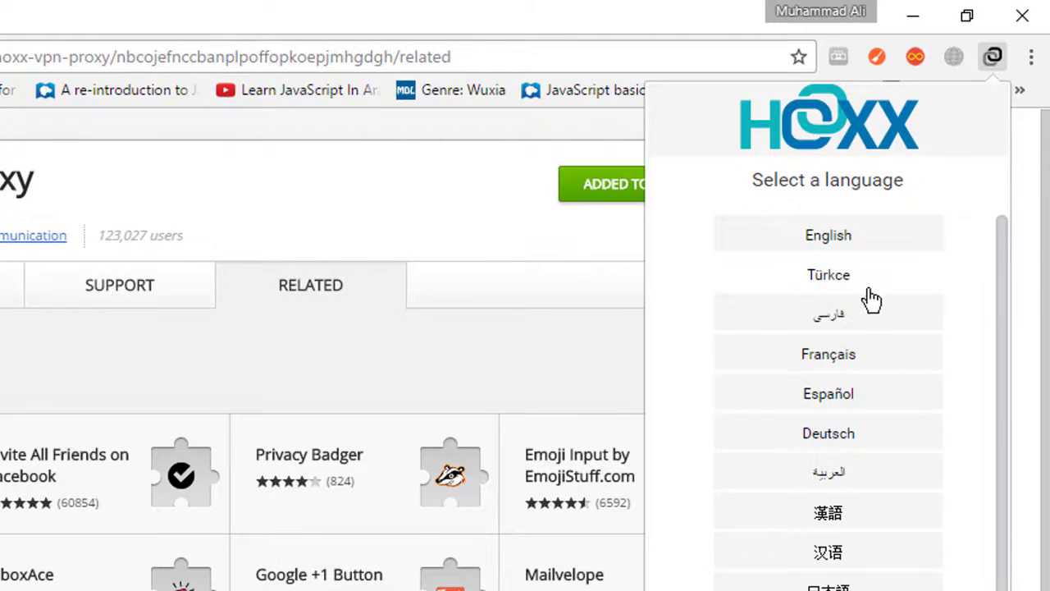
scroll(853, 305, "down", 3)
scroll(857, 299, "up", 3)
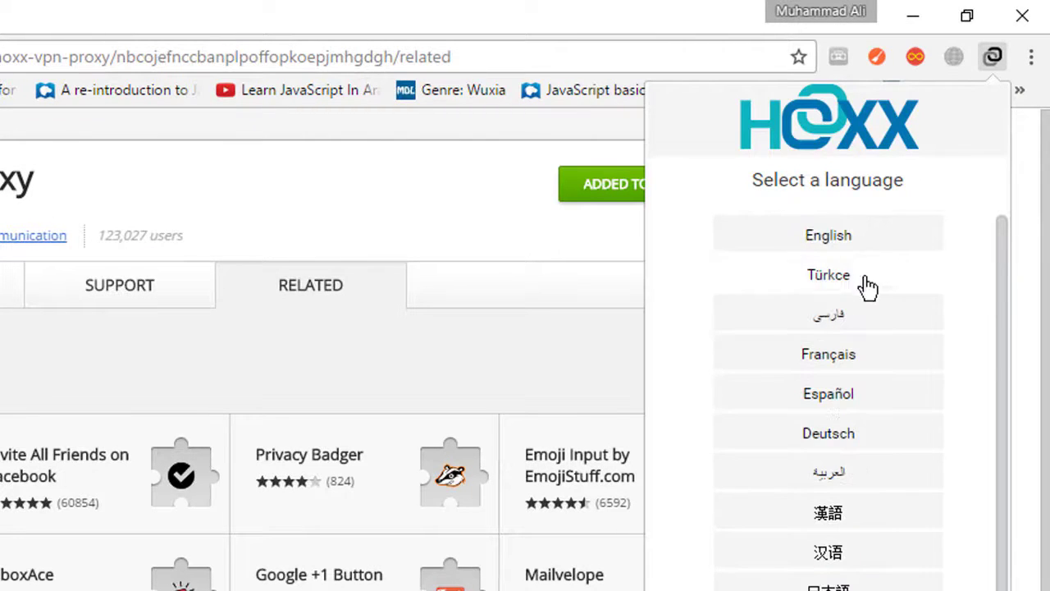
left_click(842, 240)
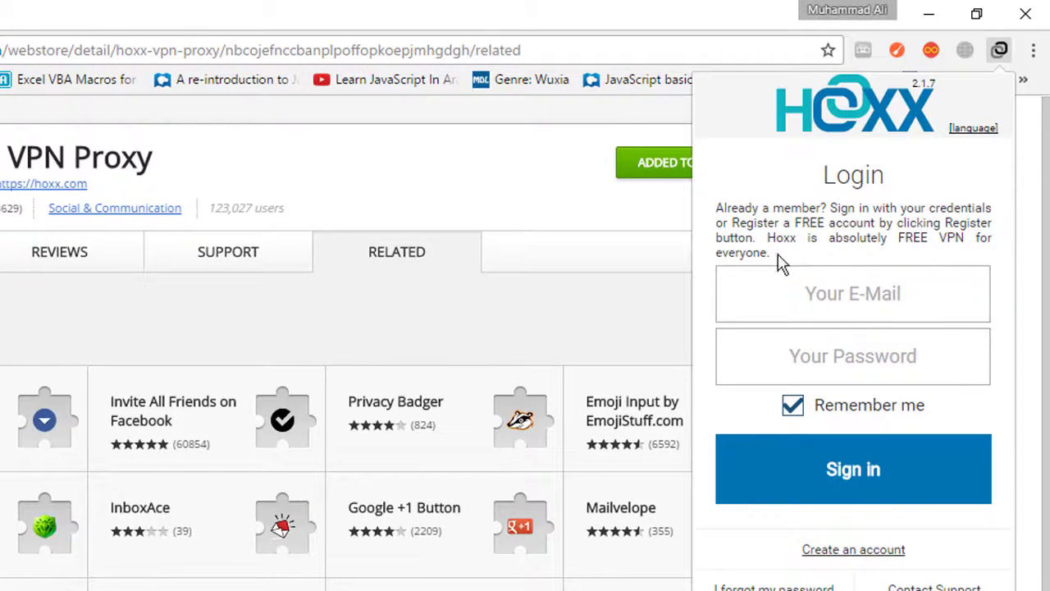
- Return to the Hoxx login form and sign in with the account's e-mail and password
left_click(829, 551)
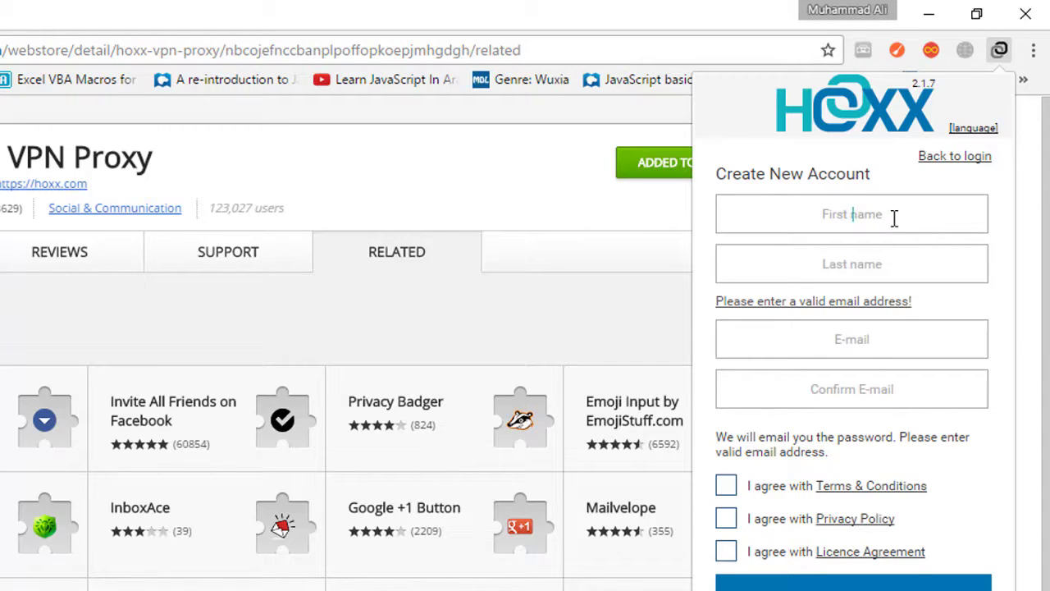
left_click(894, 342)
left_click(976, 158)
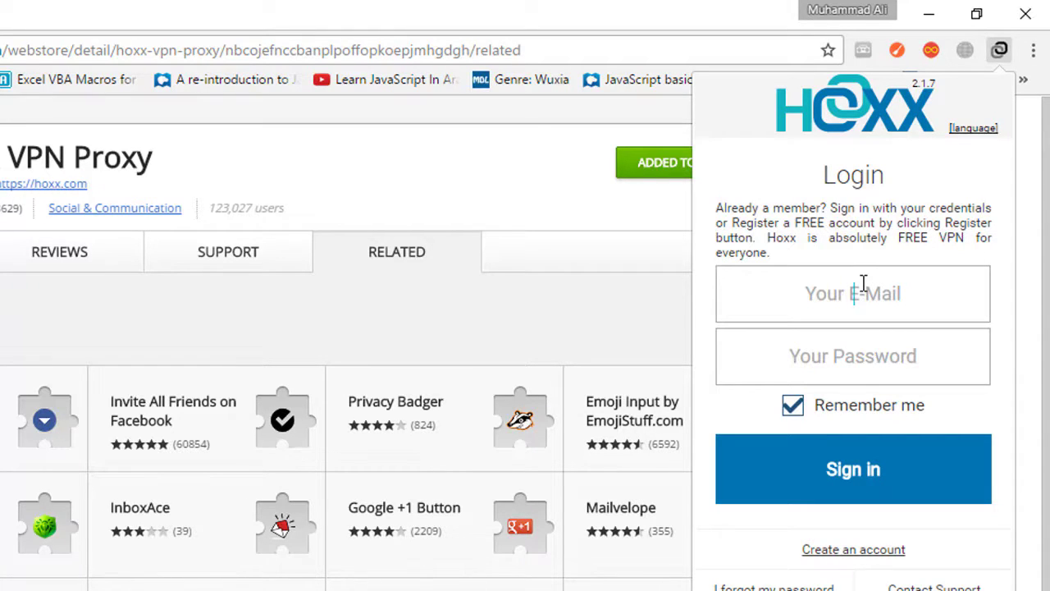
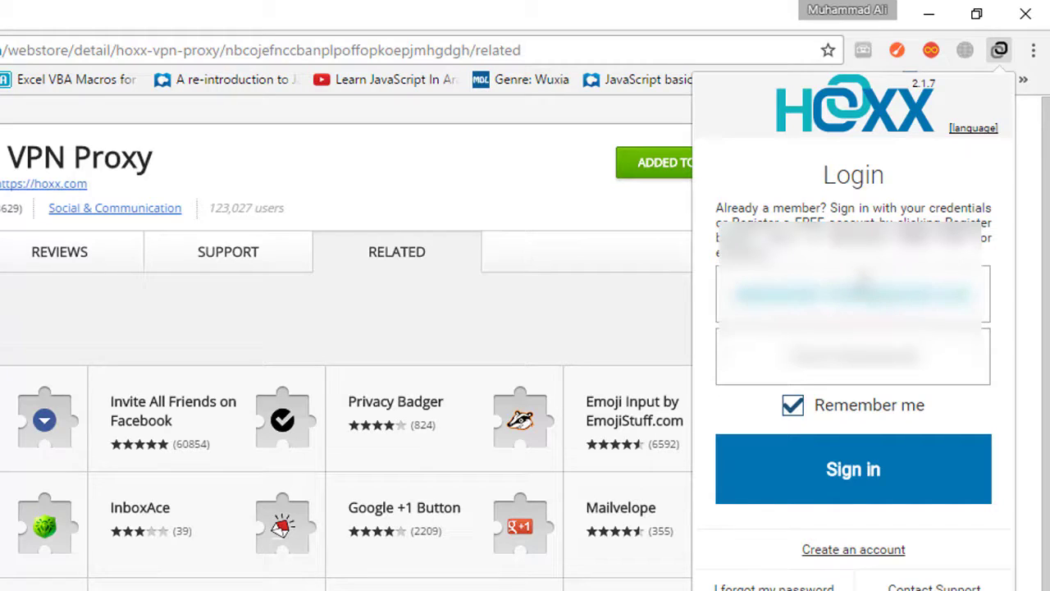
key("Tab")
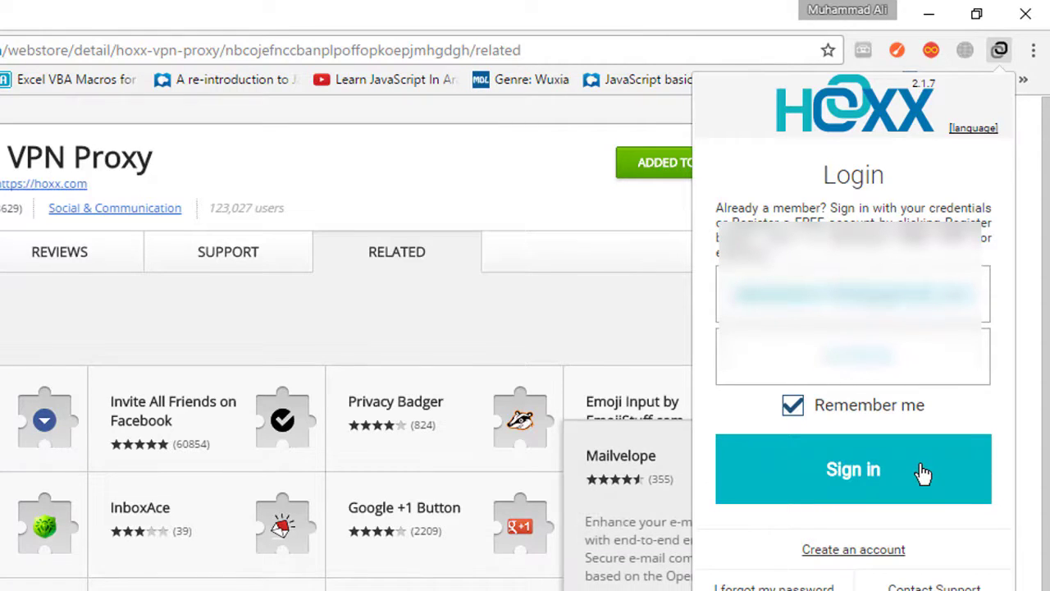
left_click(923, 472)
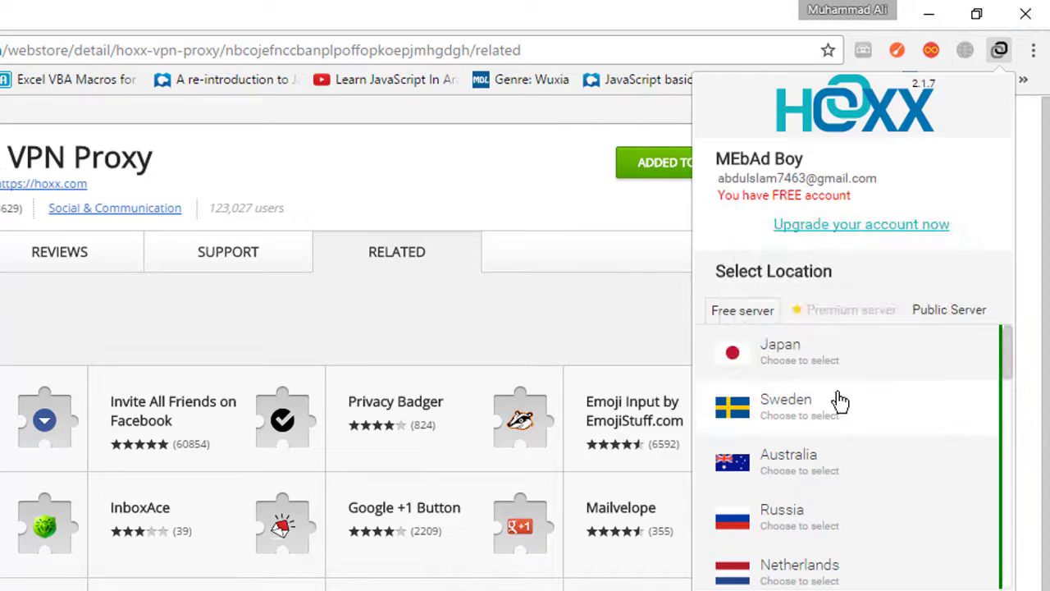
- Pick United States from the Free server list to connect the VPN
scroll(837, 402, "down", 8)
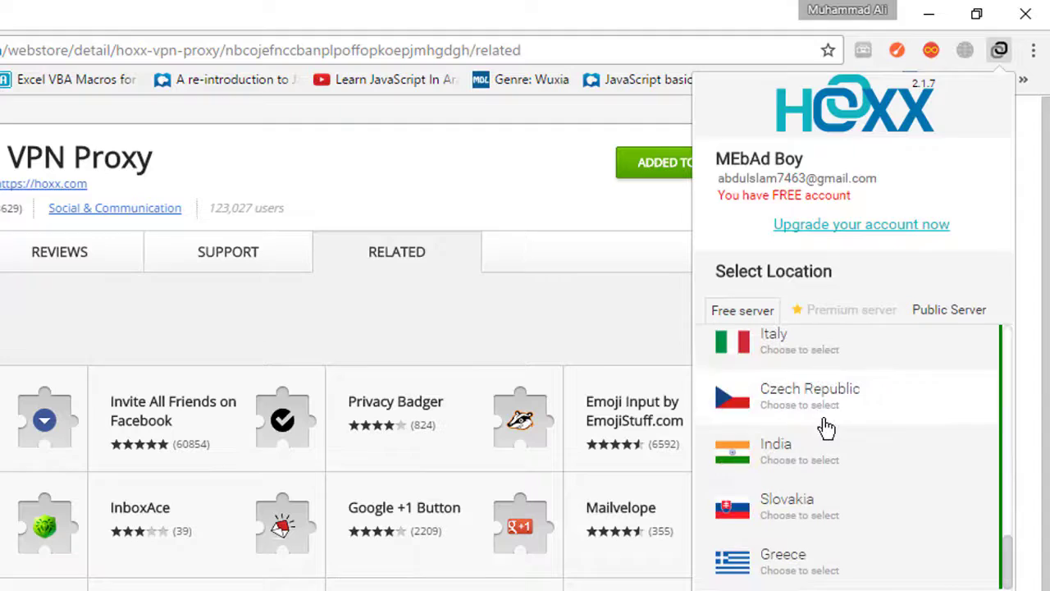
scroll(820, 465, "up", 2)
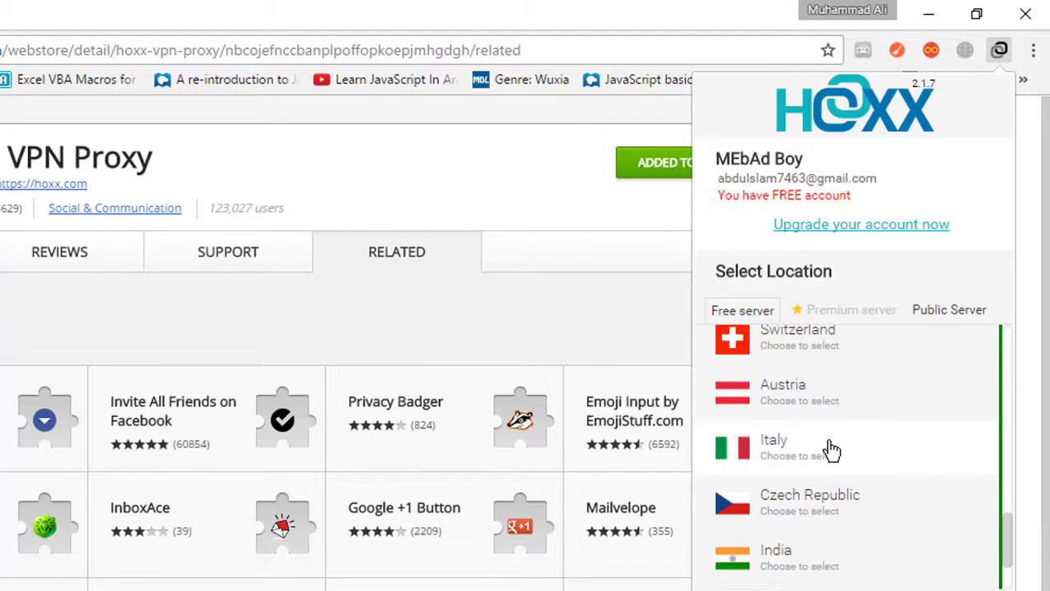
scroll(831, 449, "up", 8)
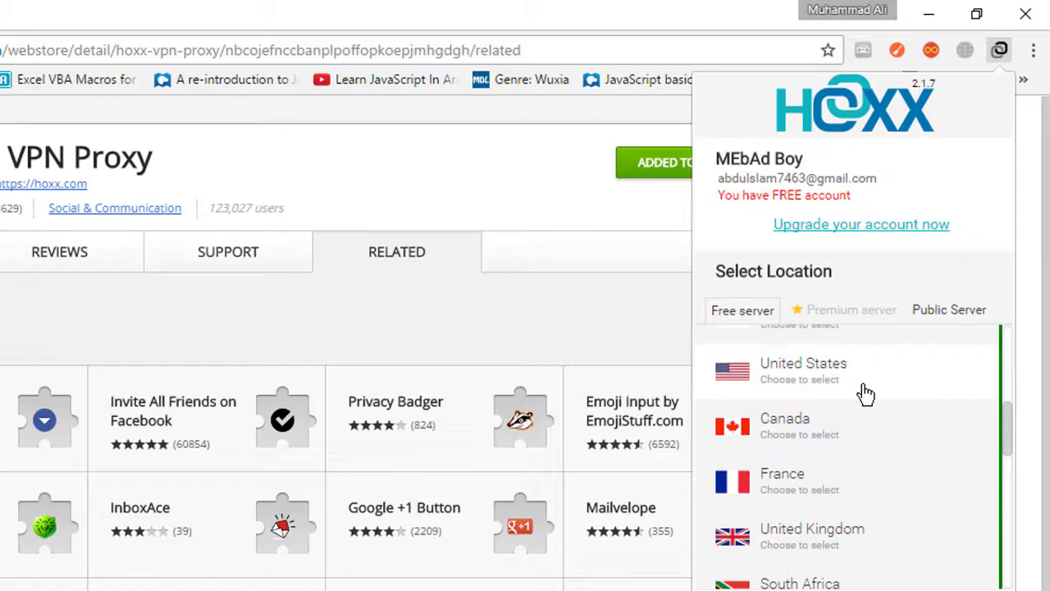
left_click(866, 394)
double_click(868, 392)
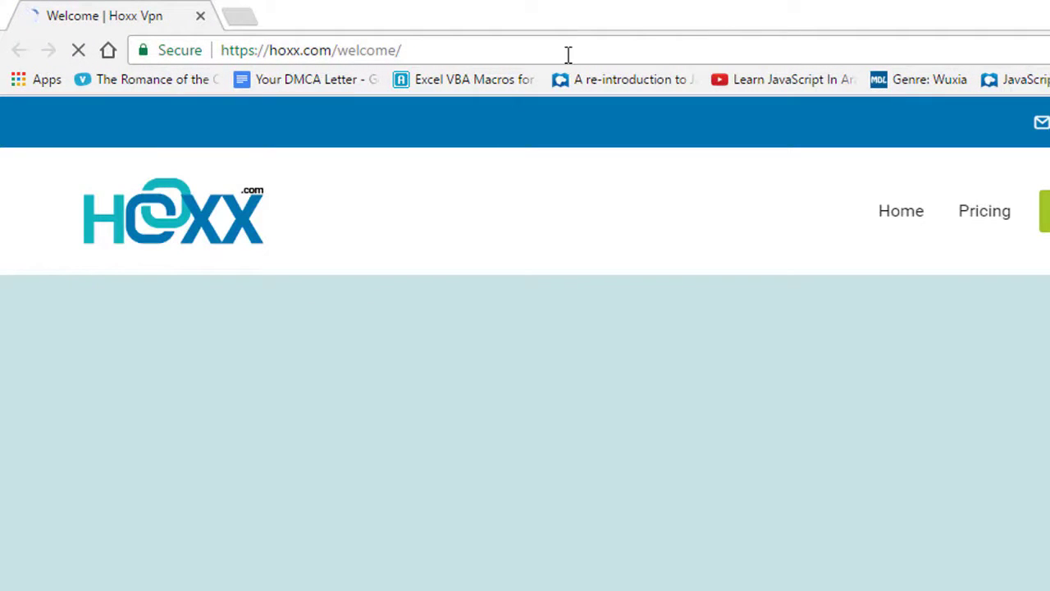
- Go to YouTube and open the "NFL 2017" Bad Lip Reading video
left_click(568, 55)
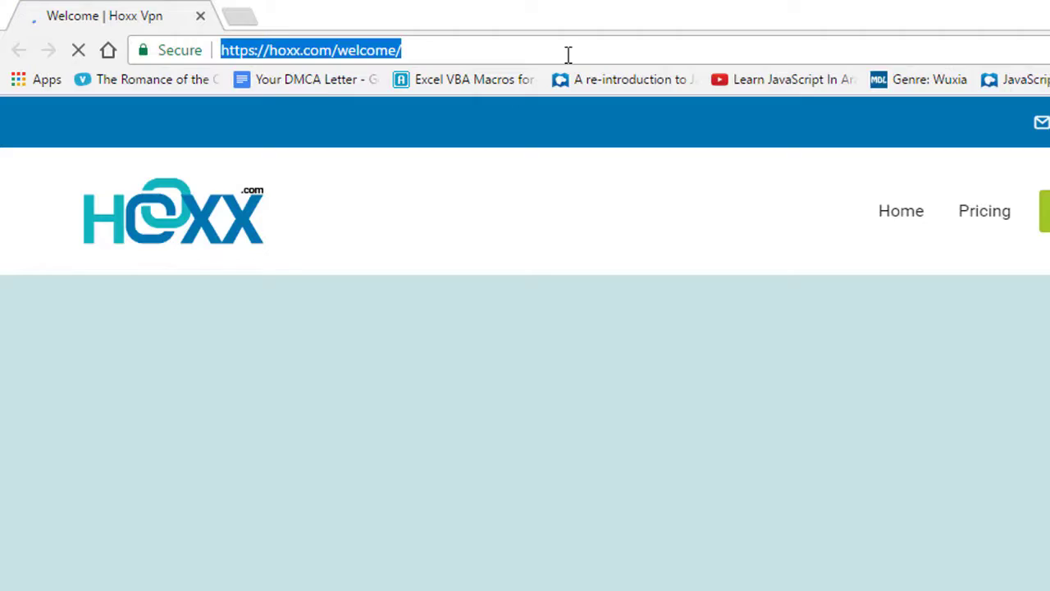
type("you")
key("Return")
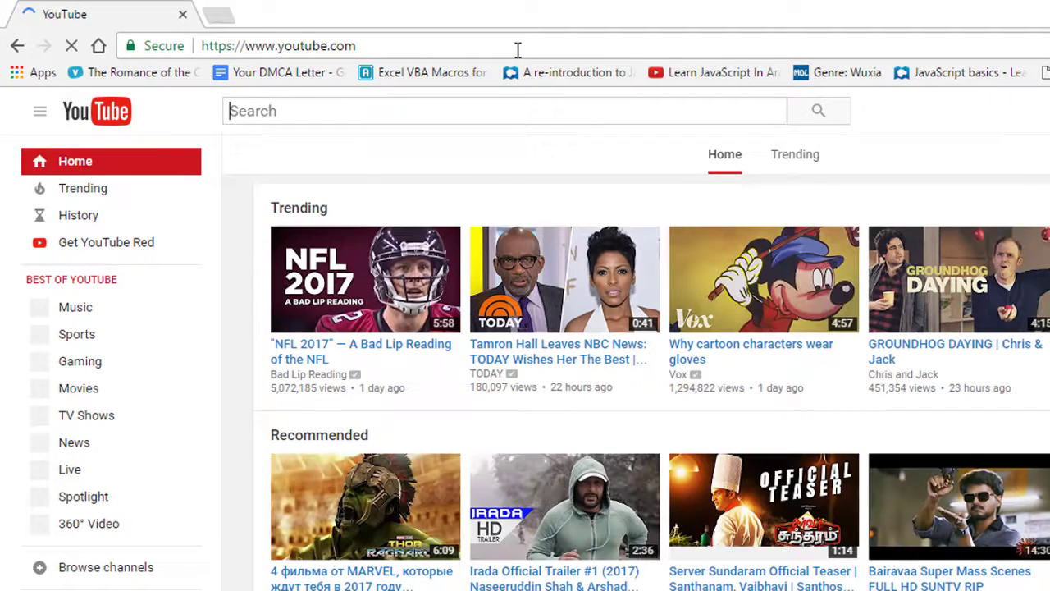
scroll(391, 161, "down", 5)
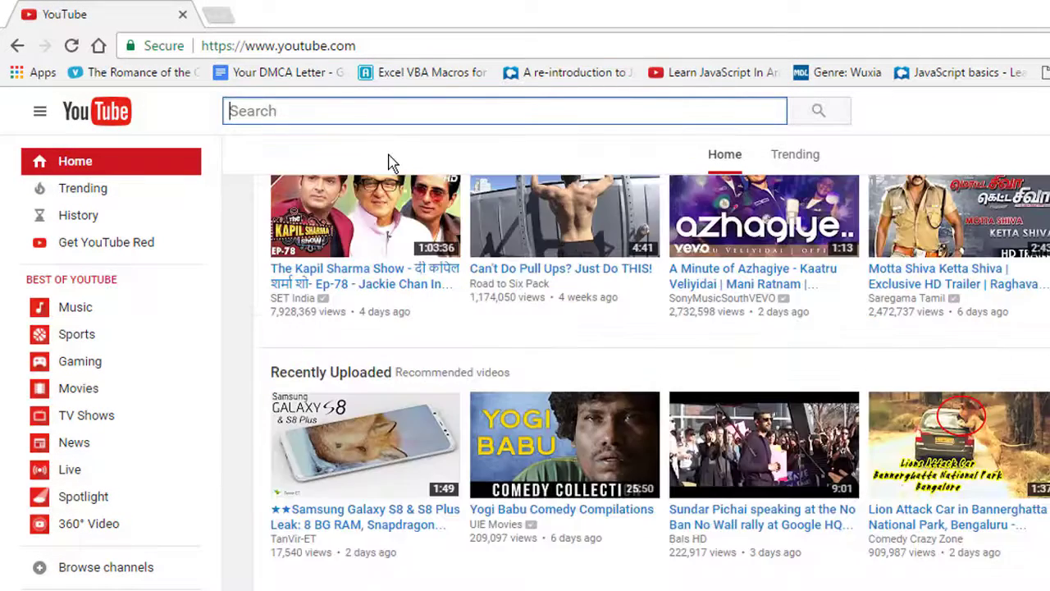
scroll(390, 161, "up", 1)
scroll(463, 264, "up", 4)
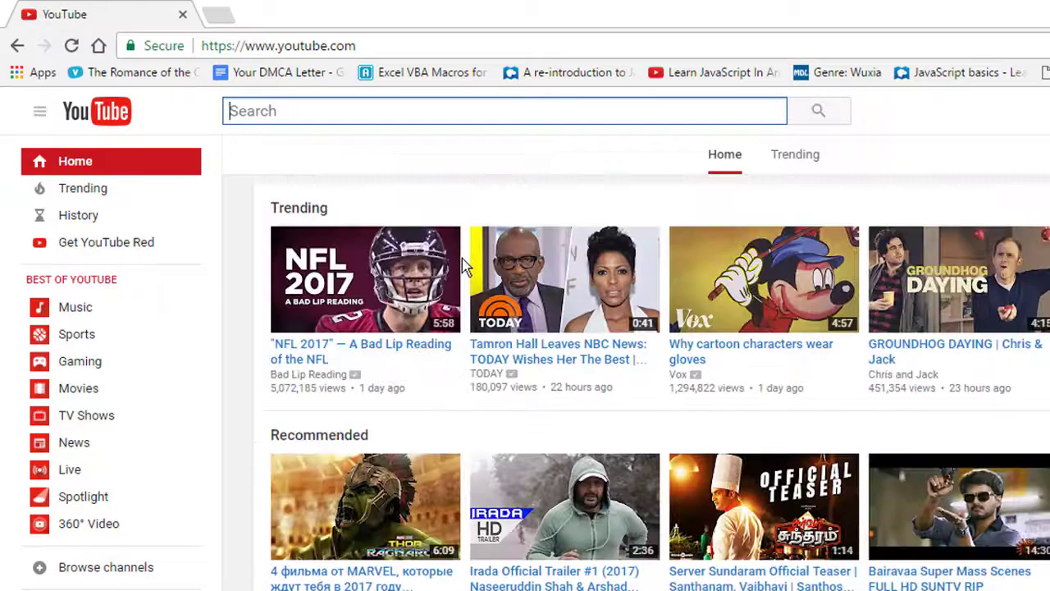
left_click(328, 351)
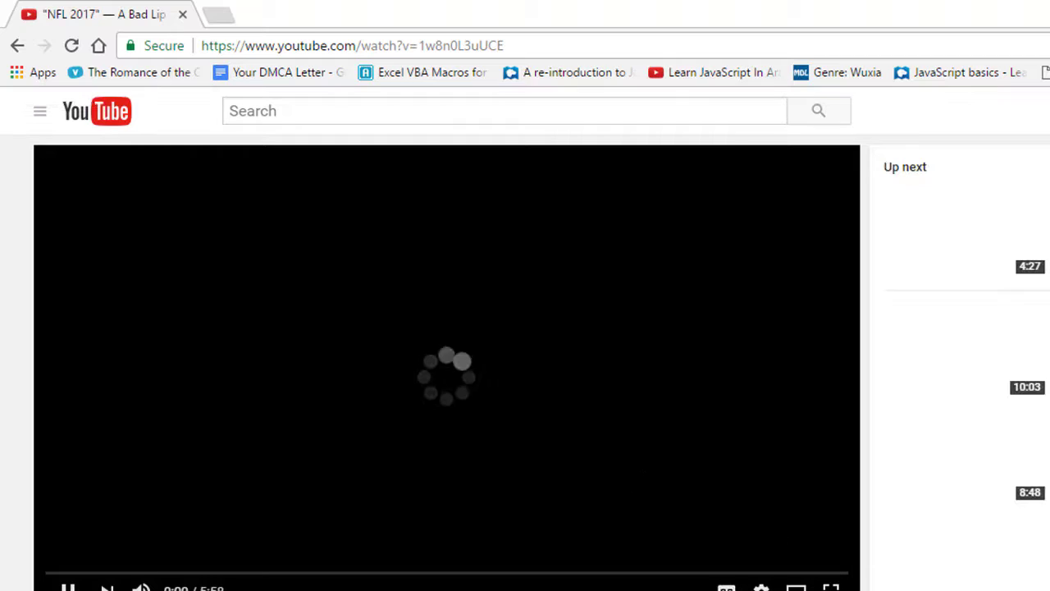
- Mute the video and set its playback quality to 1080p HD
left_click(142, 588)
left_click(761, 587)
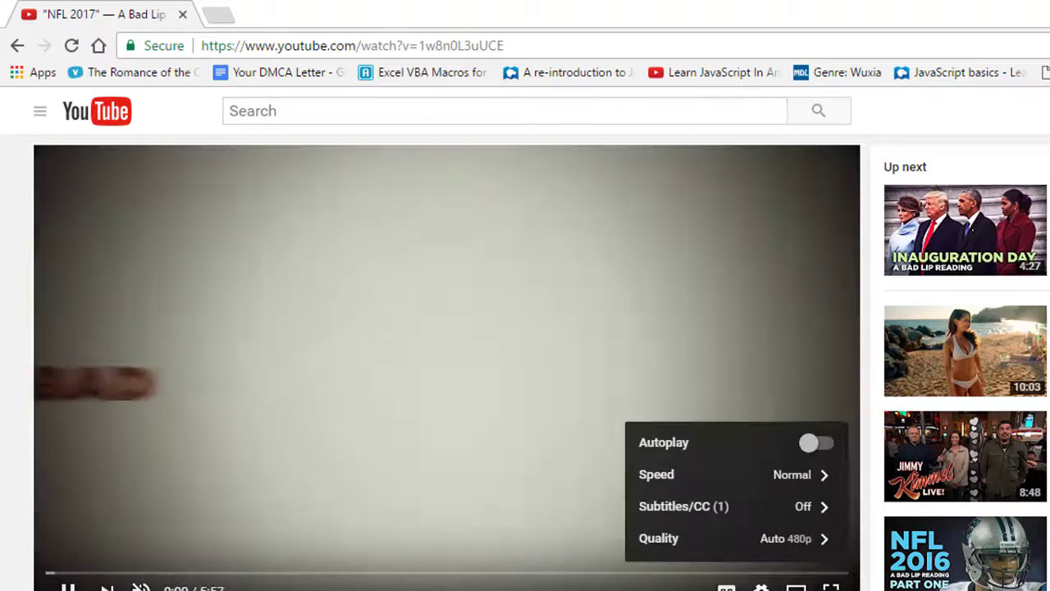
left_click(788, 542)
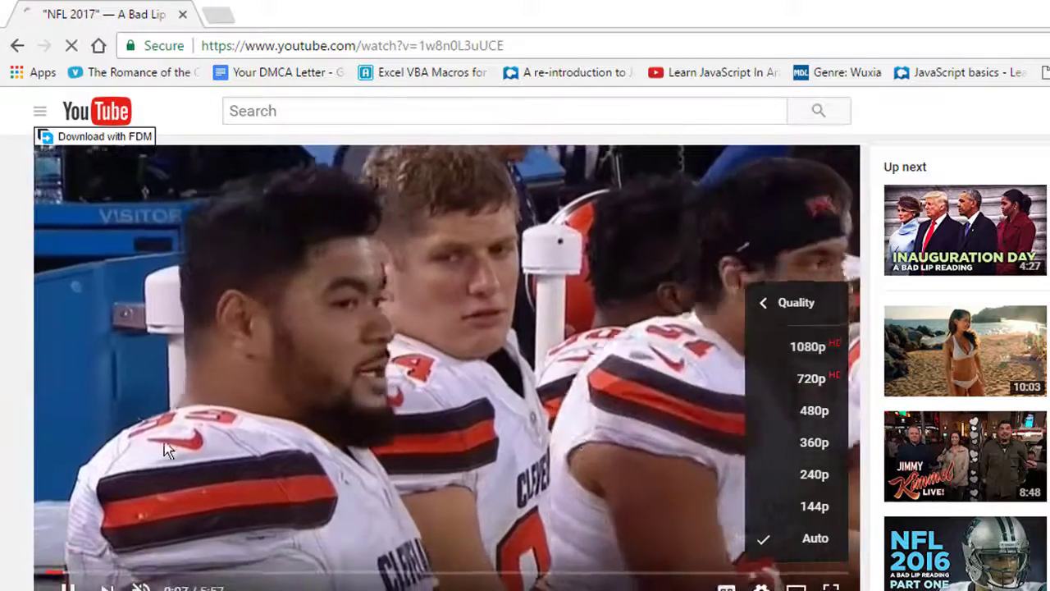
left_click(164, 450)
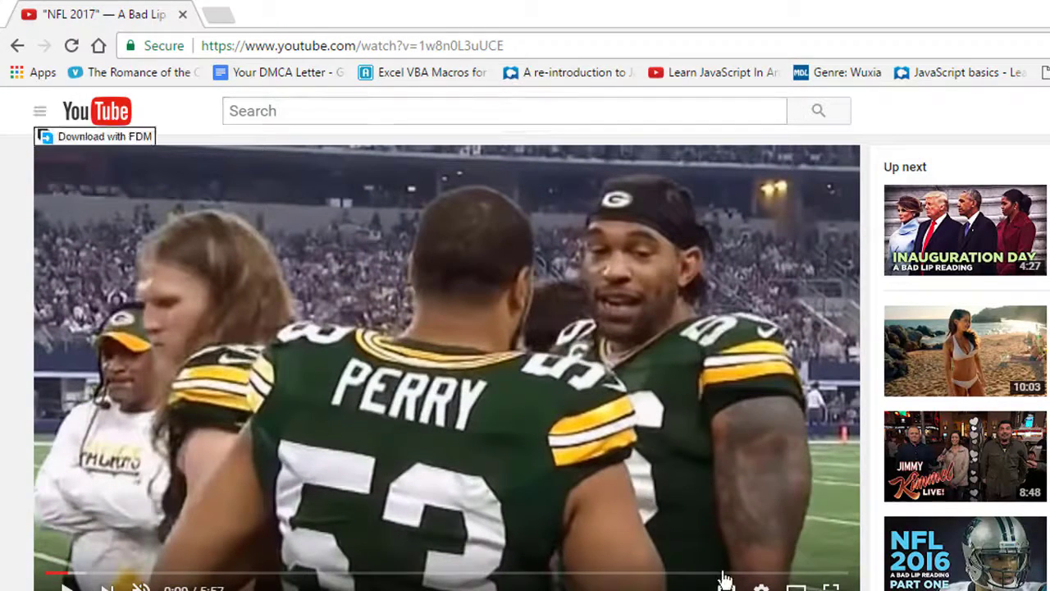
left_click(761, 586)
left_click(766, 548)
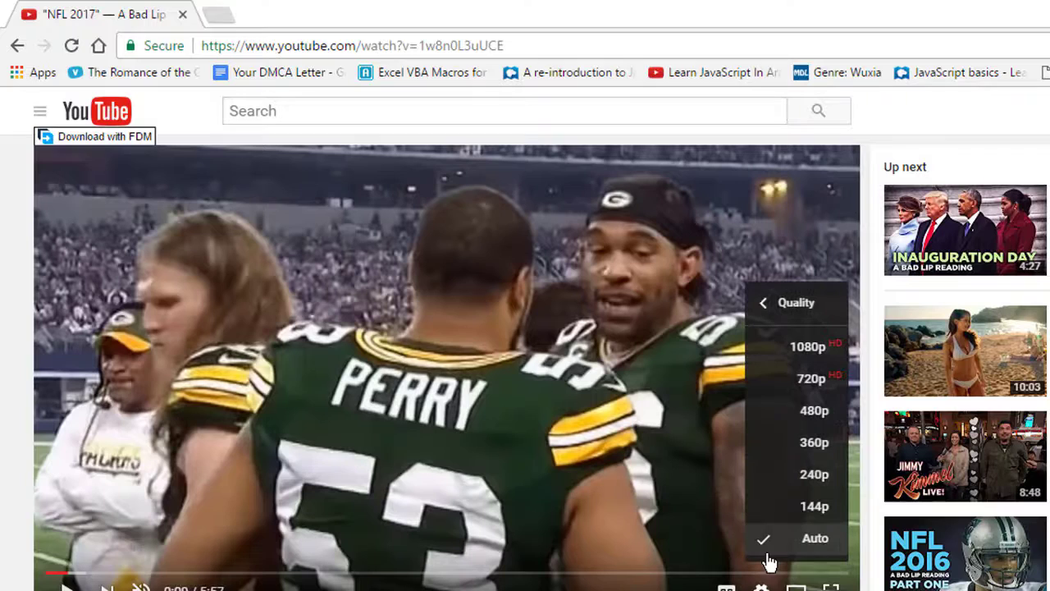
left_click(825, 347)
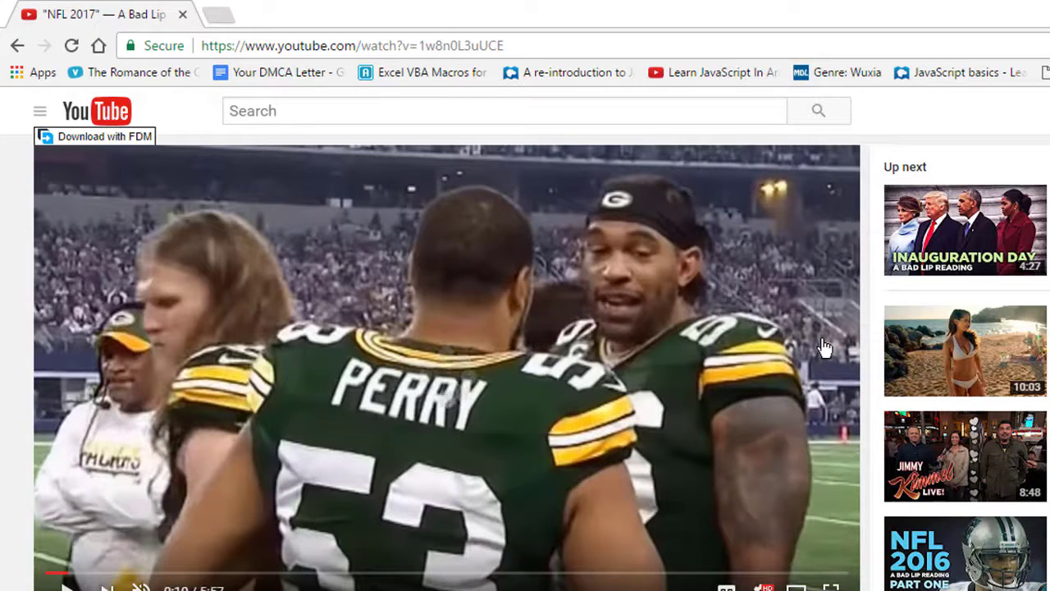